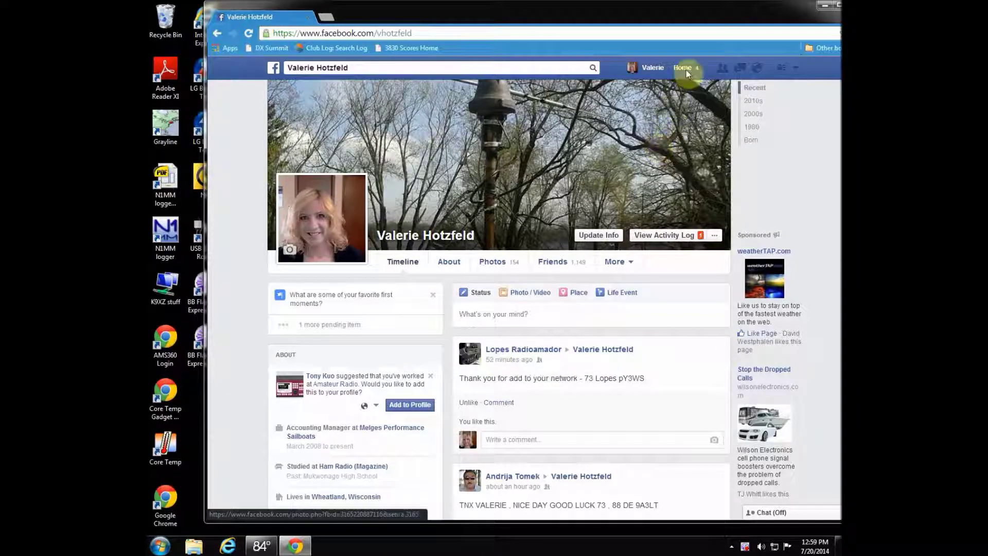
Step: Open Facebook's General Account Settings from the account menu
click(797, 69)
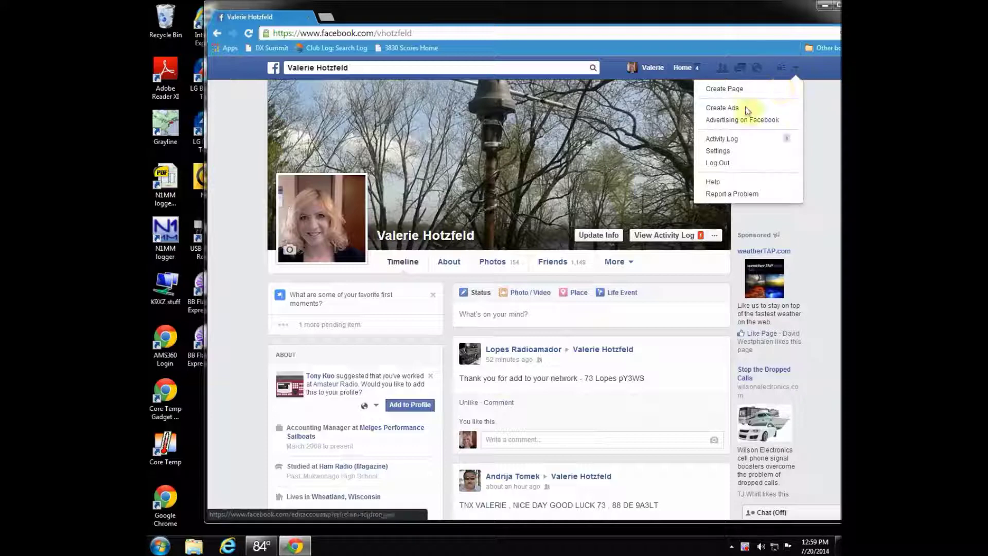
click(725, 151)
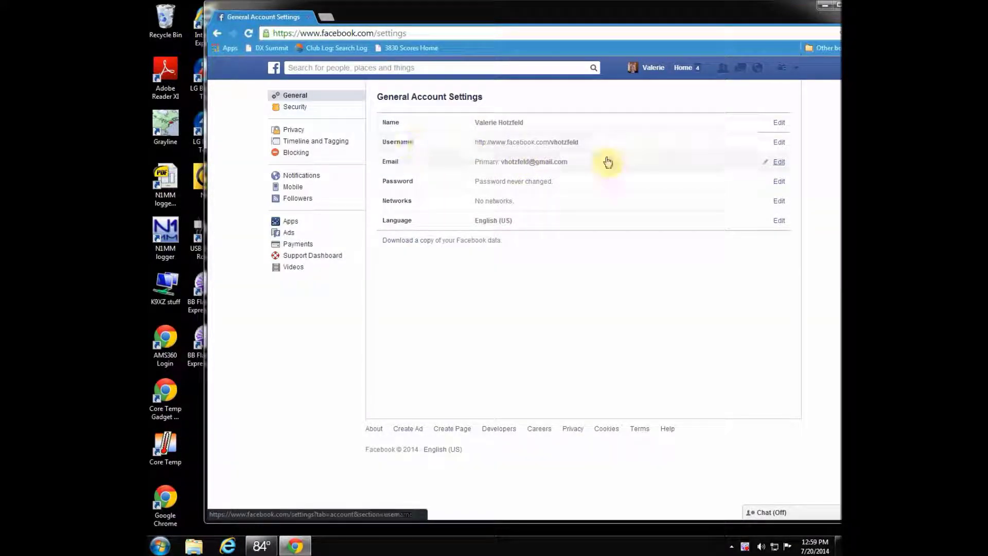
Step: Save the operator's callsign as the Facebook alternate name, authorize with the password, and return to the timeline
click(779, 123)
click(582, 239)
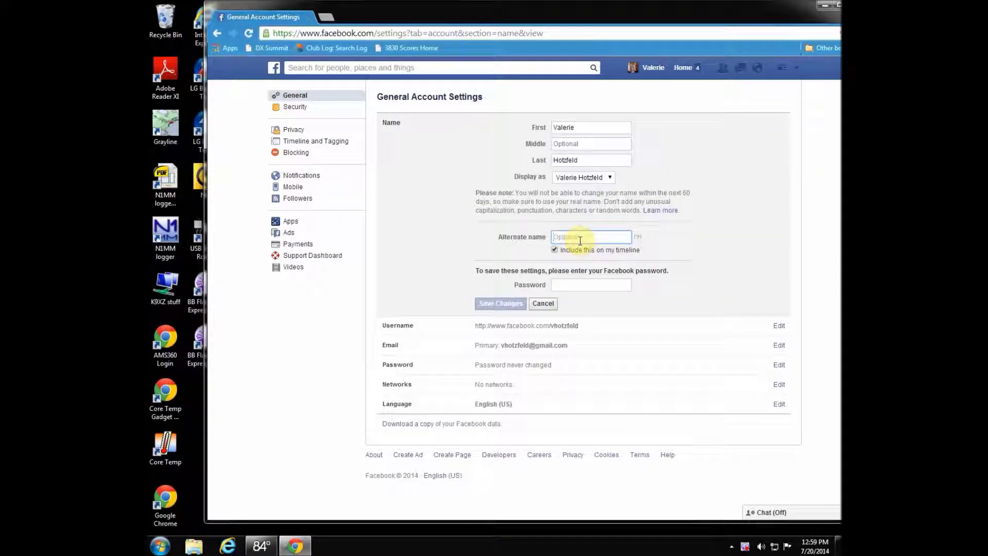
text(NV9L)
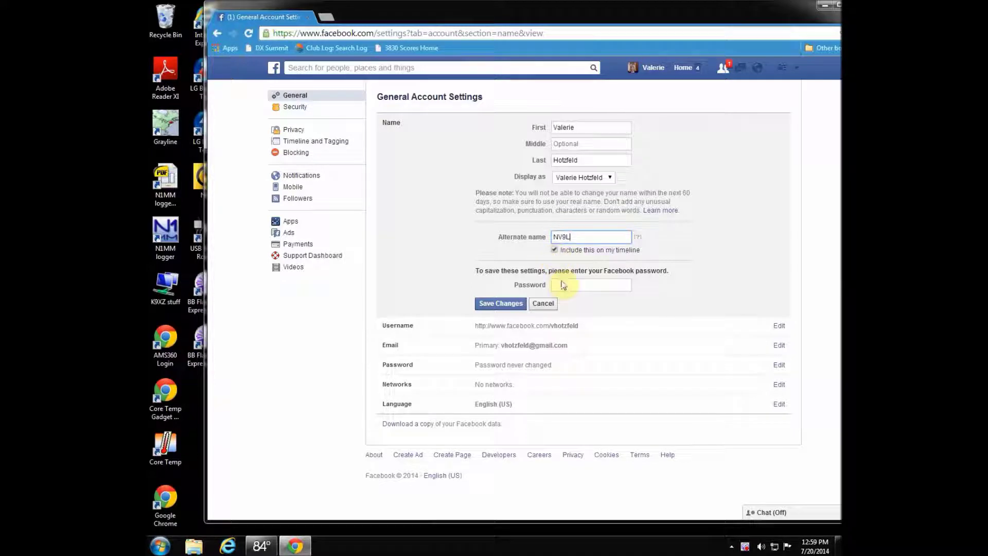
click(563, 286)
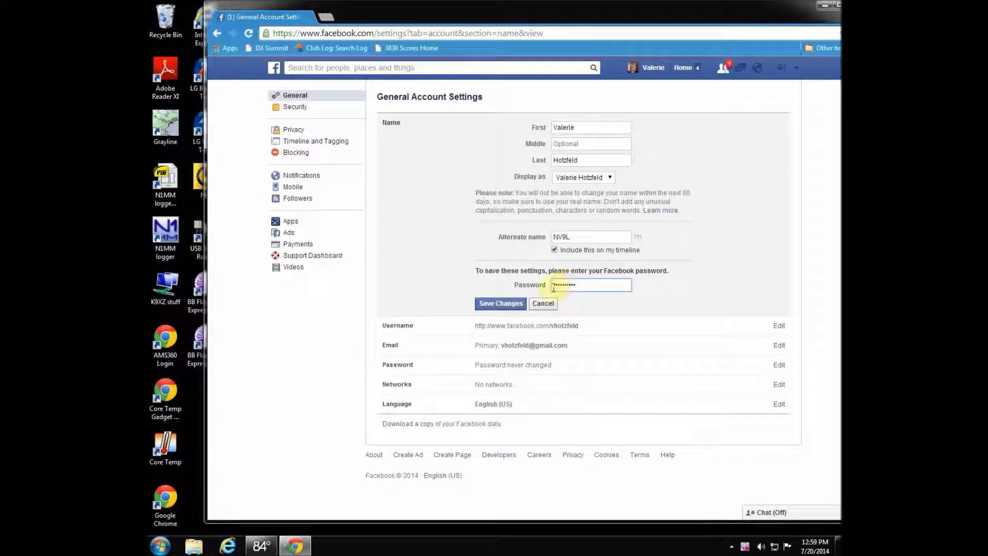
click(501, 304)
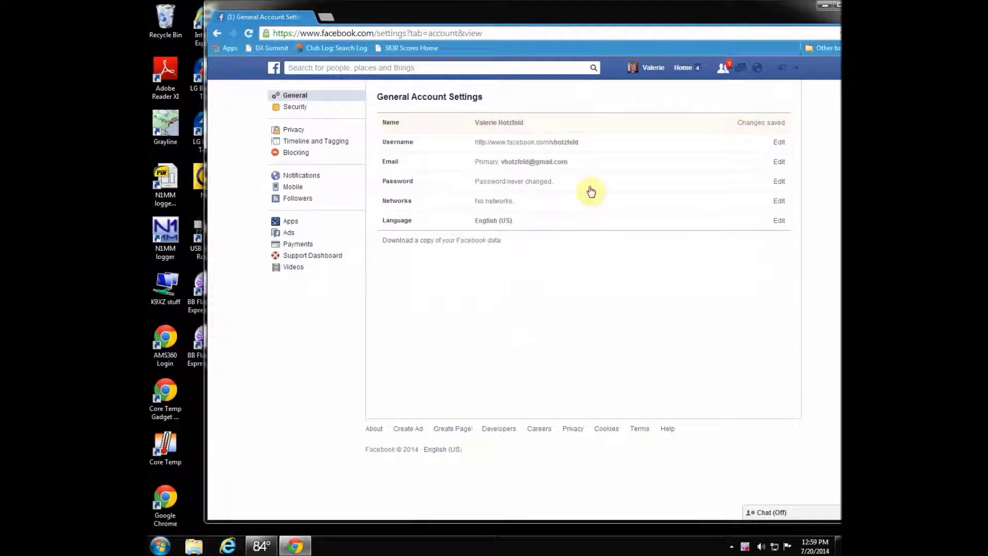
click(647, 69)
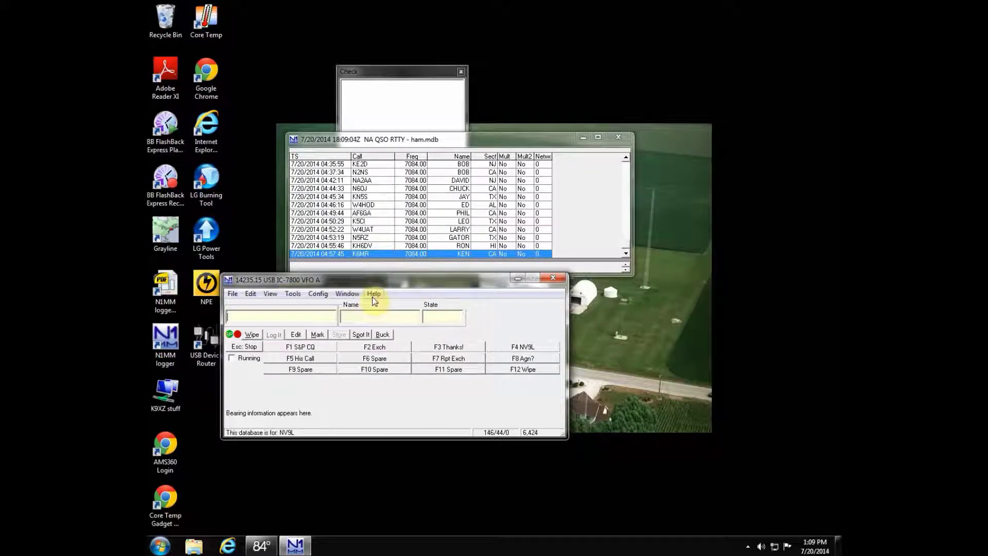
Step: Launch Report Score to 3830 (Internet) from the logger's Help menu
click(375, 297)
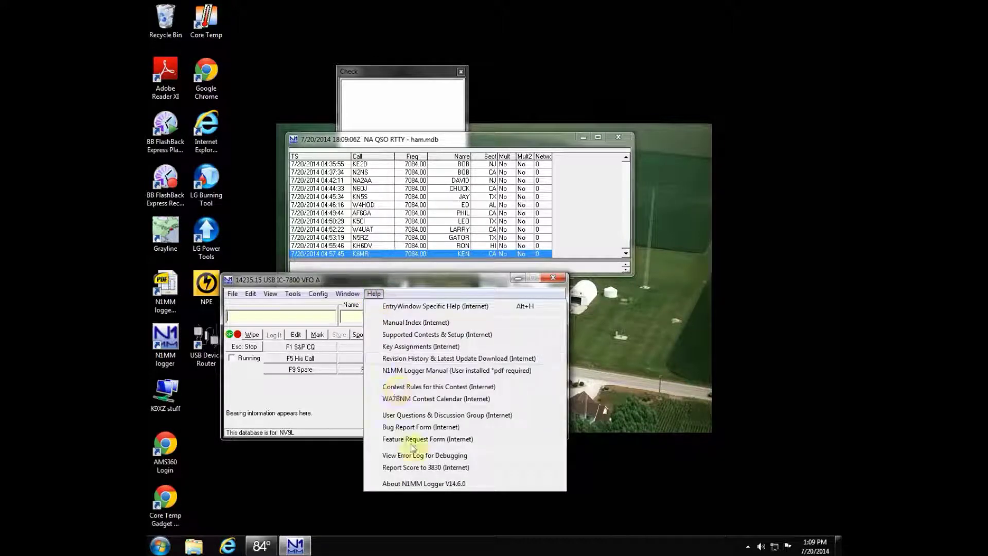
click(425, 468)
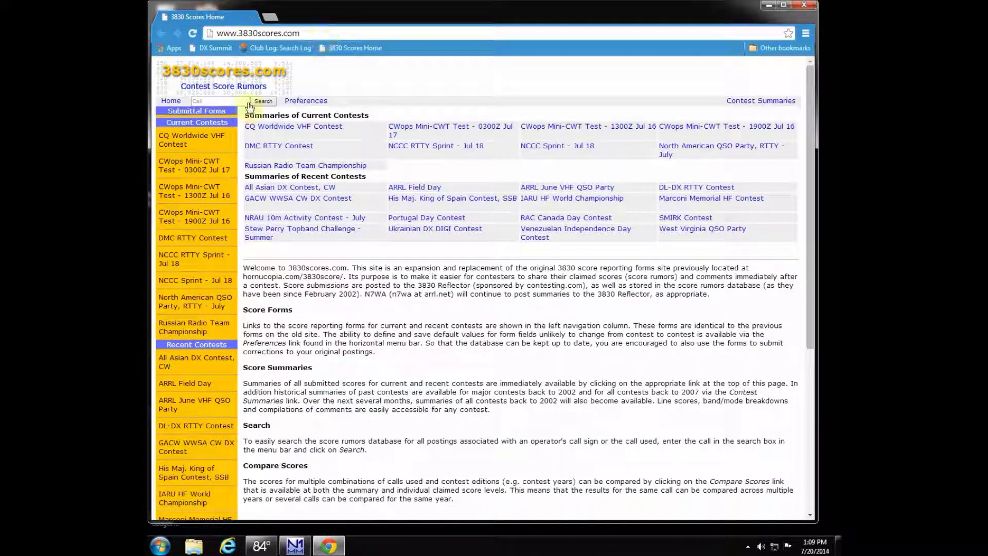
Step: Open the NAQP RTTY July form, enter the submitter's e-mail with a copy requested, and the call
click(198, 308)
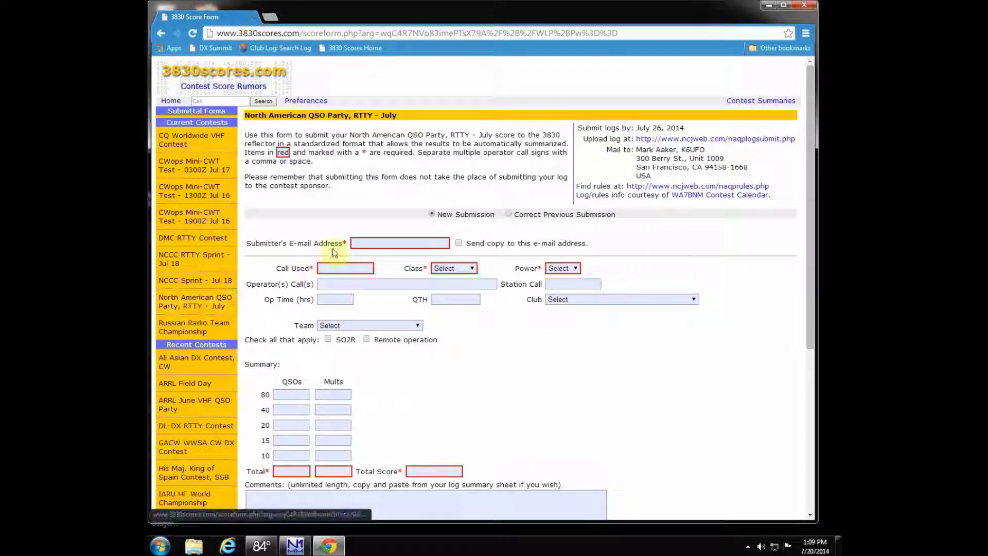
click(355, 243)
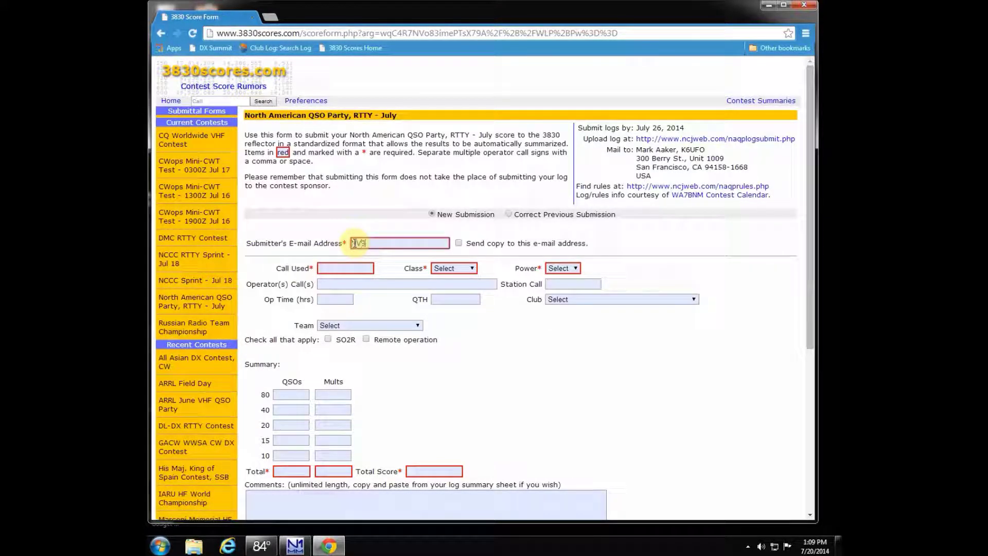
click(458, 243)
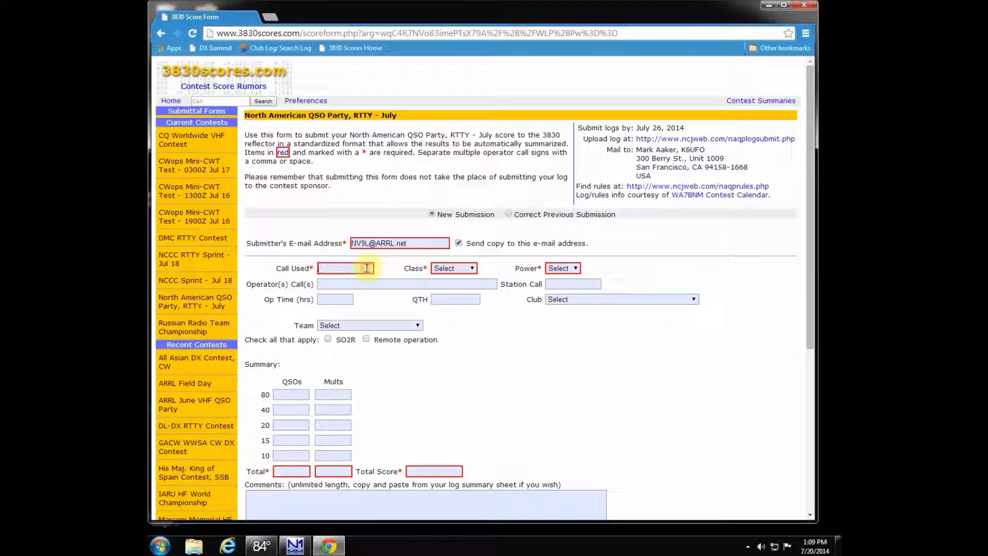
text(NV9L)
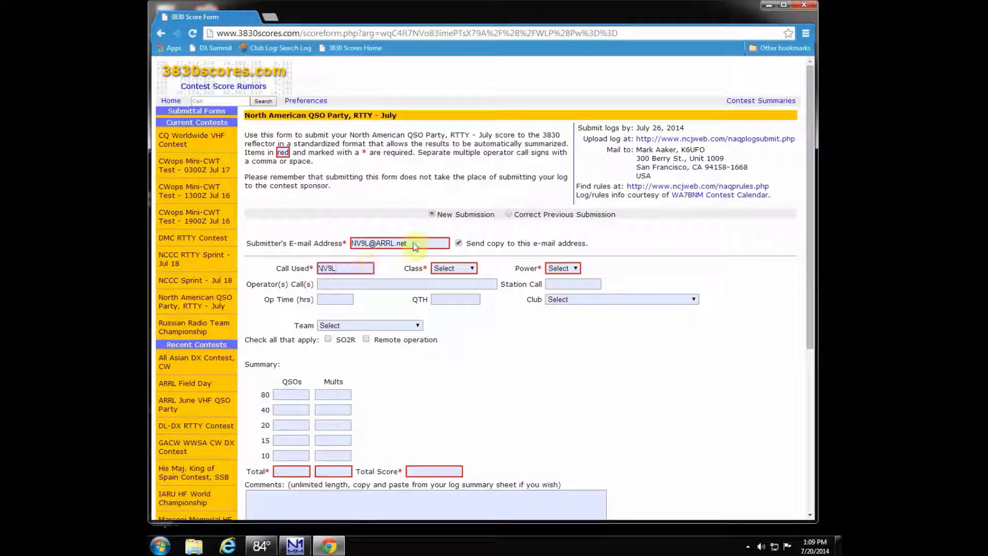
Step: Set the entry to Single Op, LP, and fill in the operator and station calls
click(467, 268)
click(465, 289)
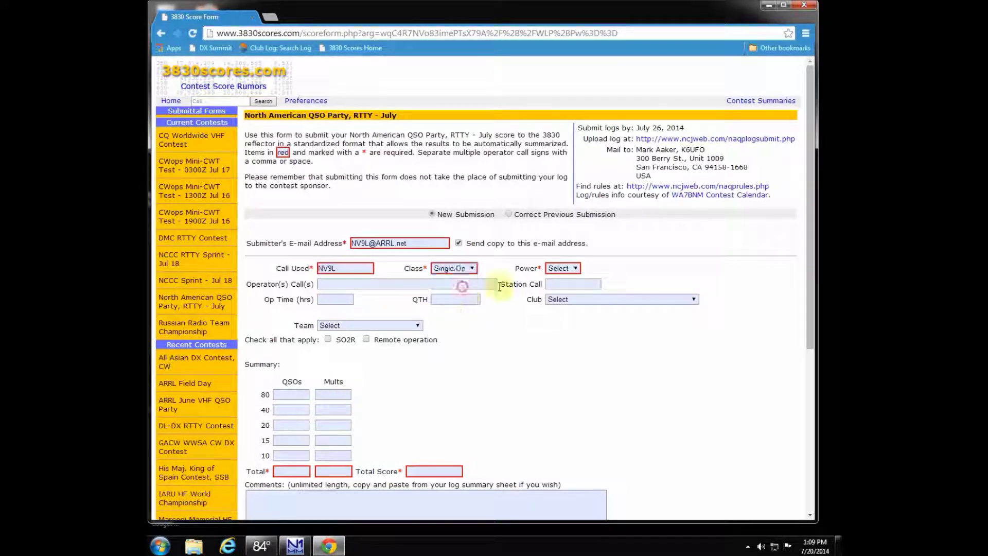
click(574, 268)
click(576, 301)
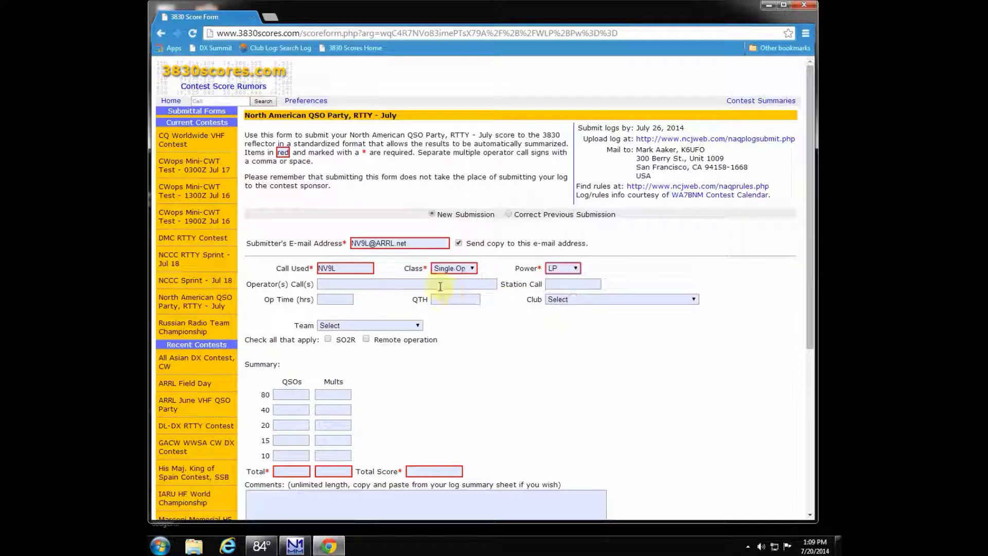
click(424, 284)
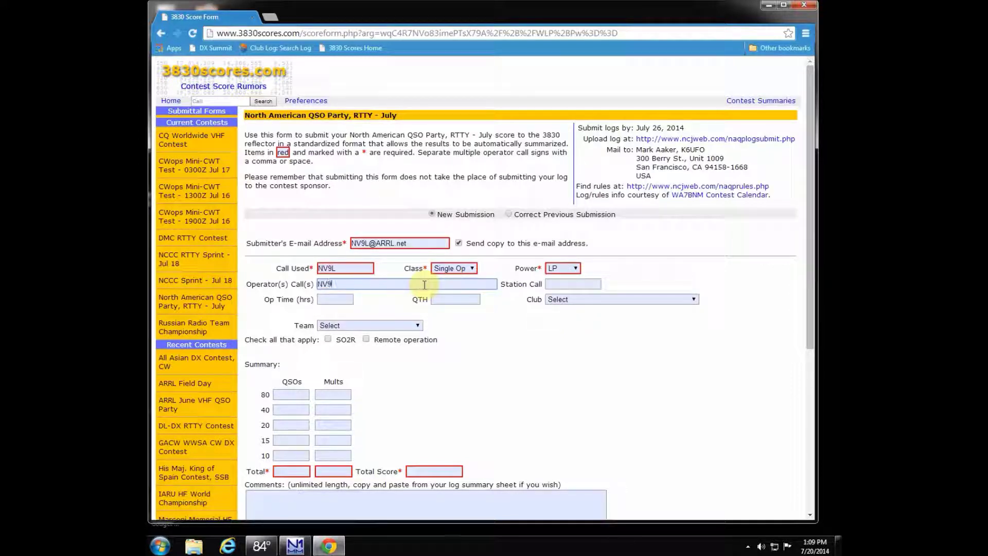
click(564, 284)
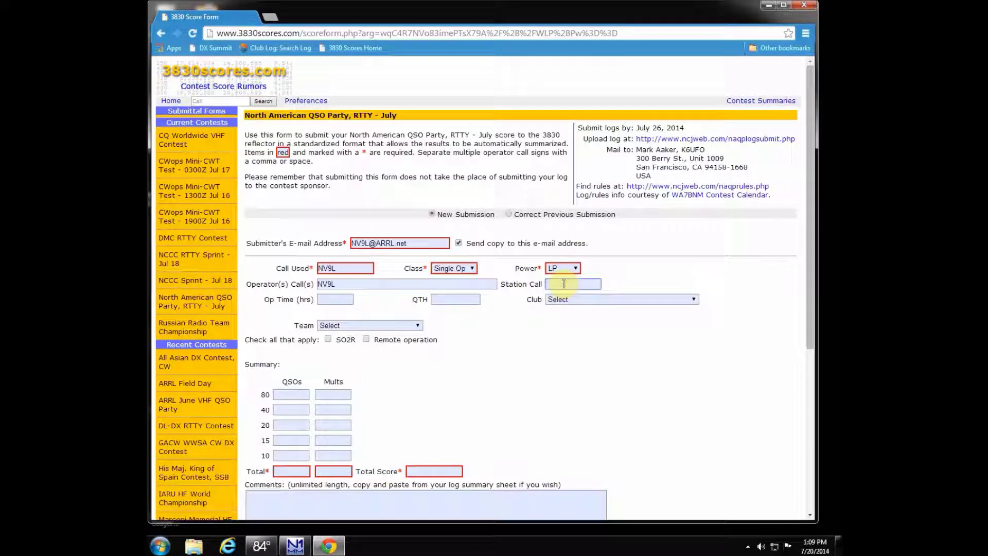
text(WB9Z)
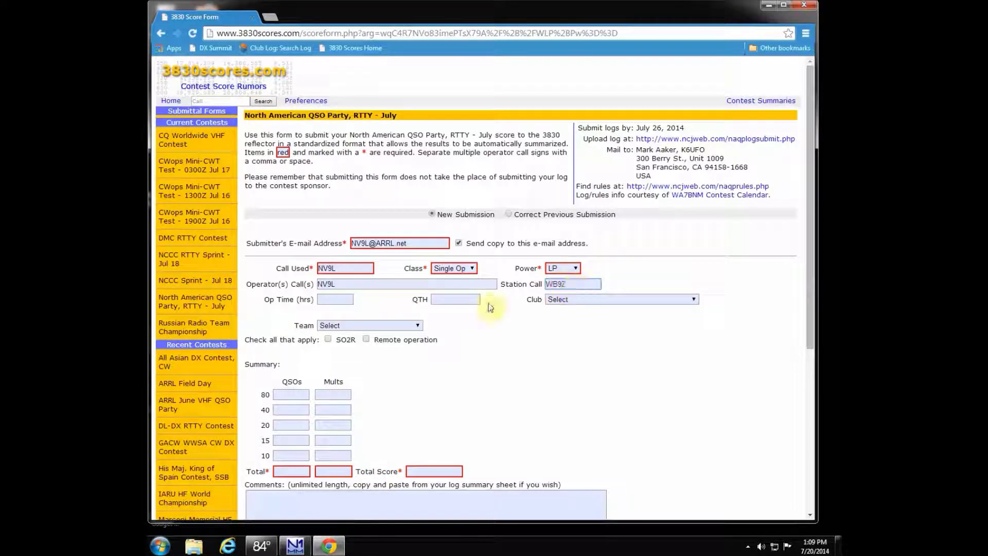
Step: Enter 4 hours operating time, IL as QTH, and Society of Midwest Contesters as club
click(342, 298)
text(4)
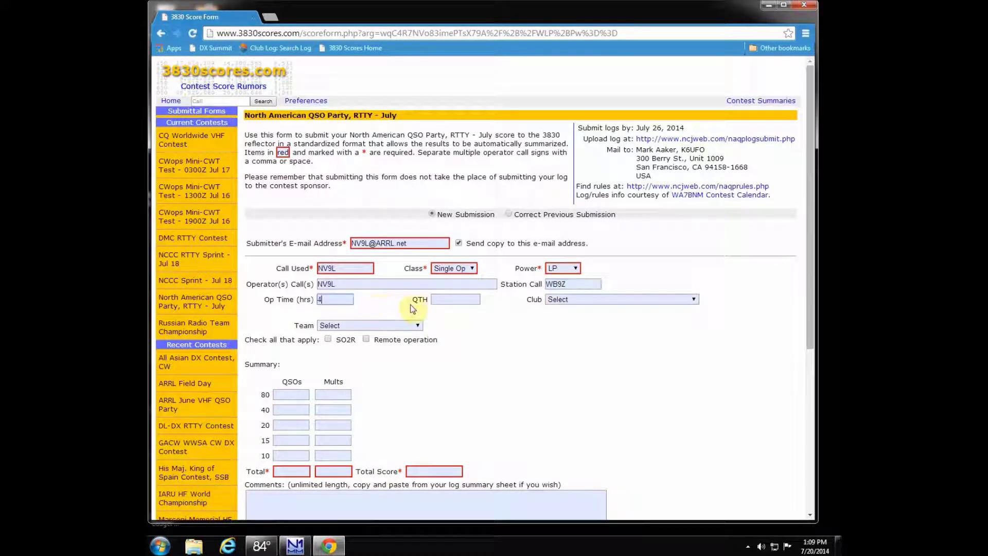
click(446, 302)
click(694, 299)
drag(695, 319, 696, 435)
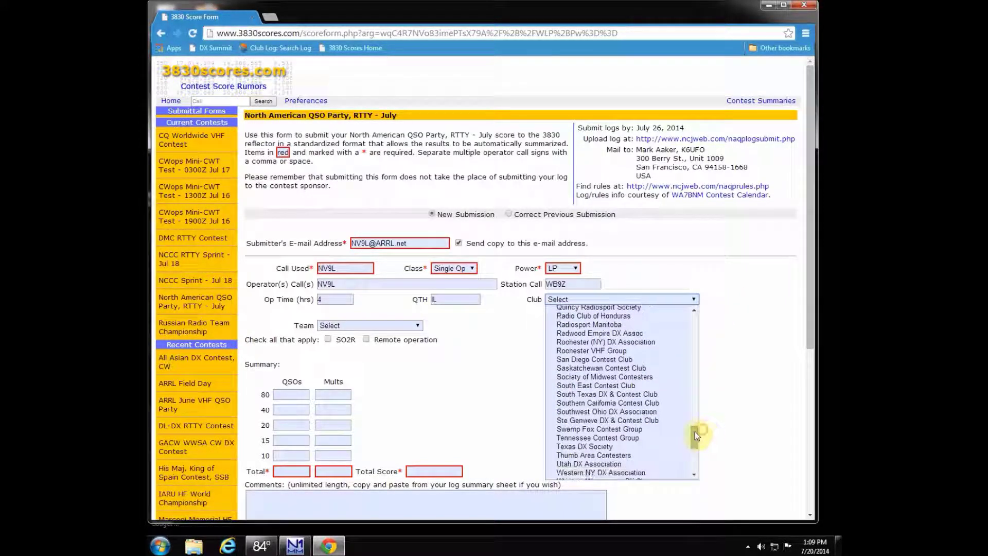
click(619, 378)
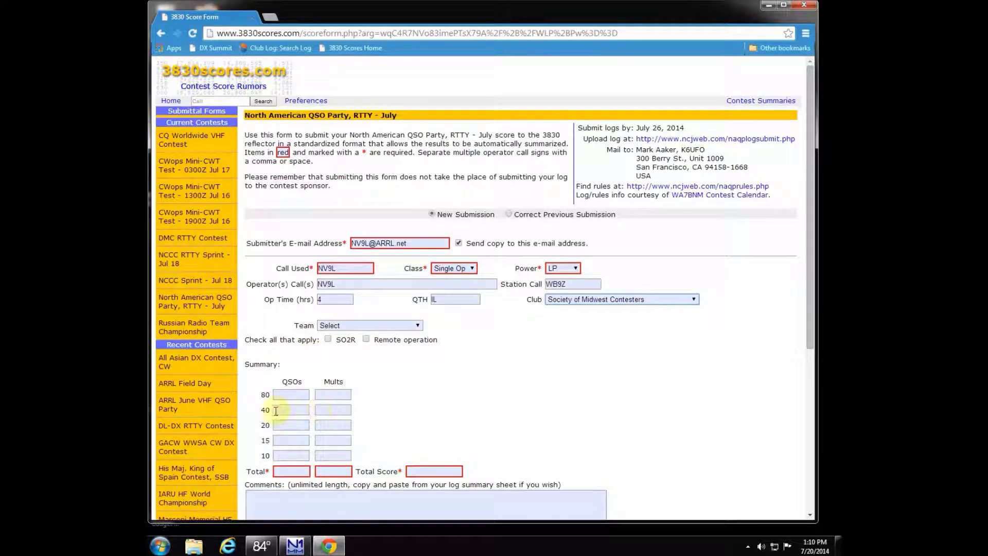
click(295, 545)
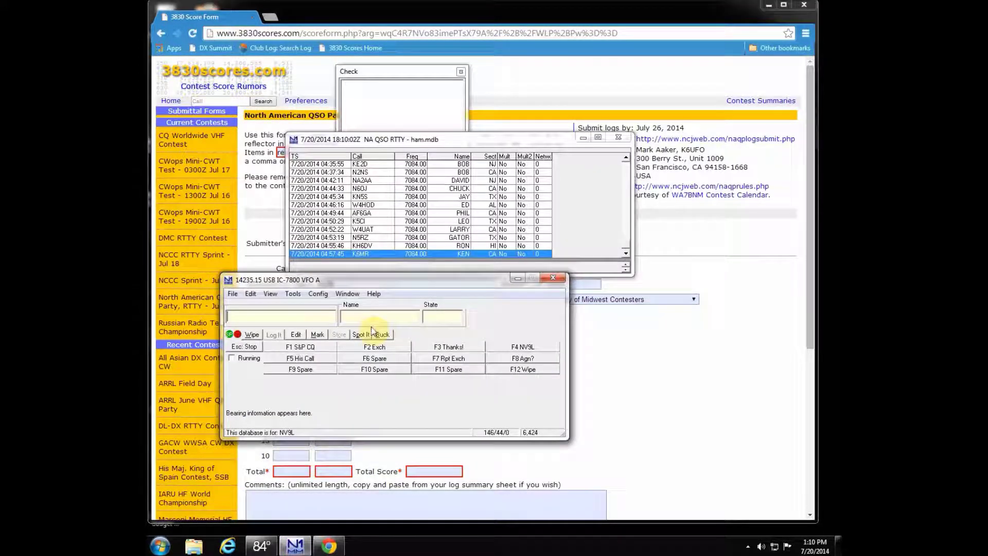
Step: Open the logger's contest statistics window
click(271, 294)
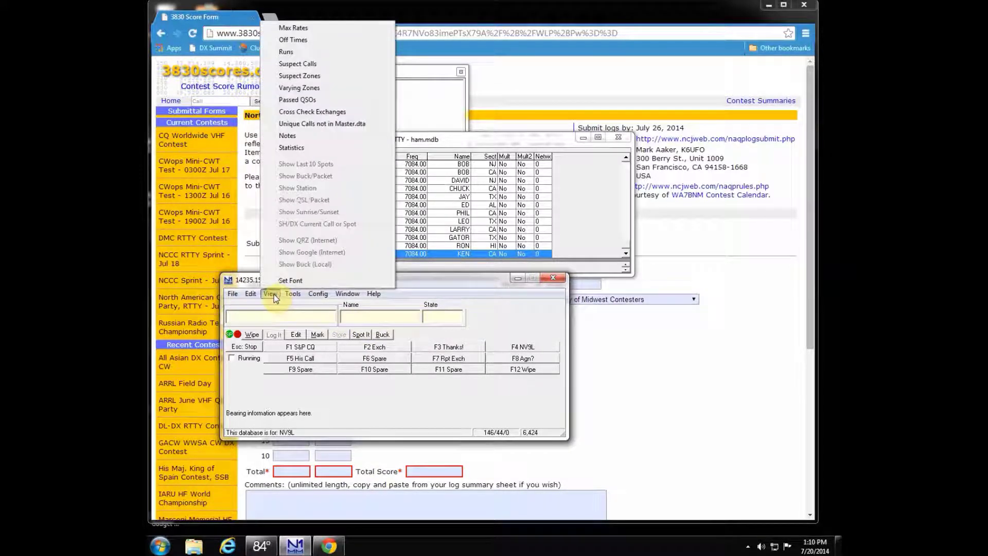
click(293, 293)
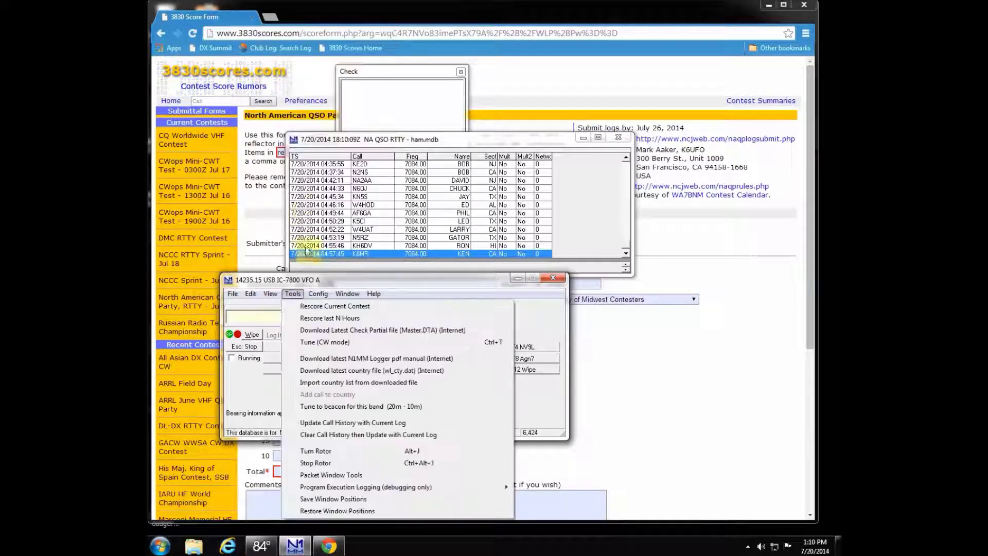
mouse_move(271, 294)
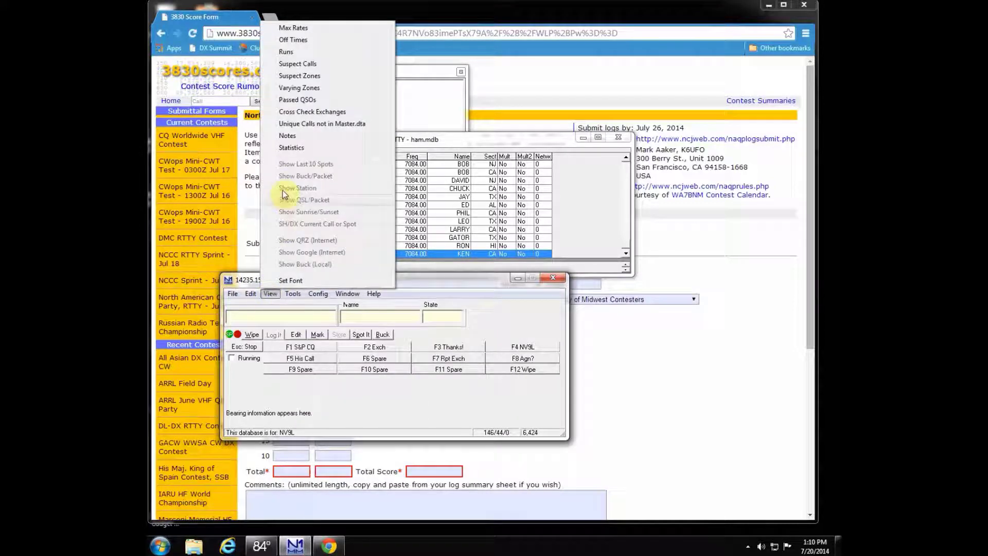
click(283, 148)
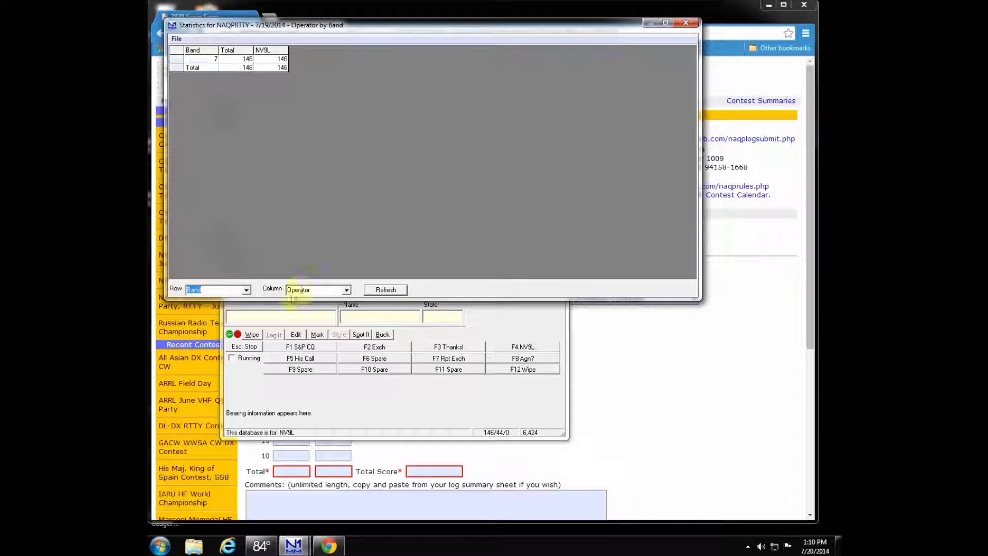
Step: Break the statistics down by Points, then by Mult1 to confirm 44 mults, and close the window
click(347, 291)
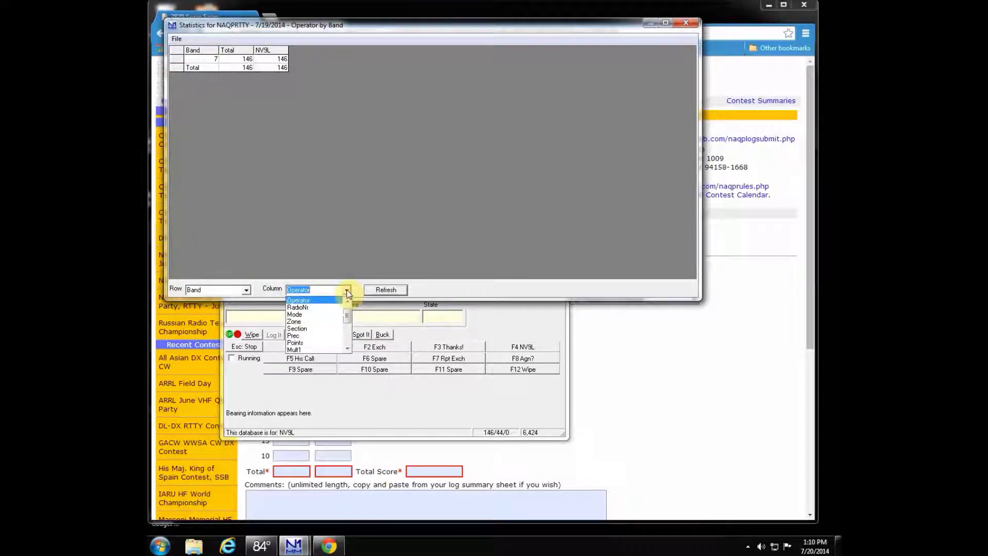
click(306, 343)
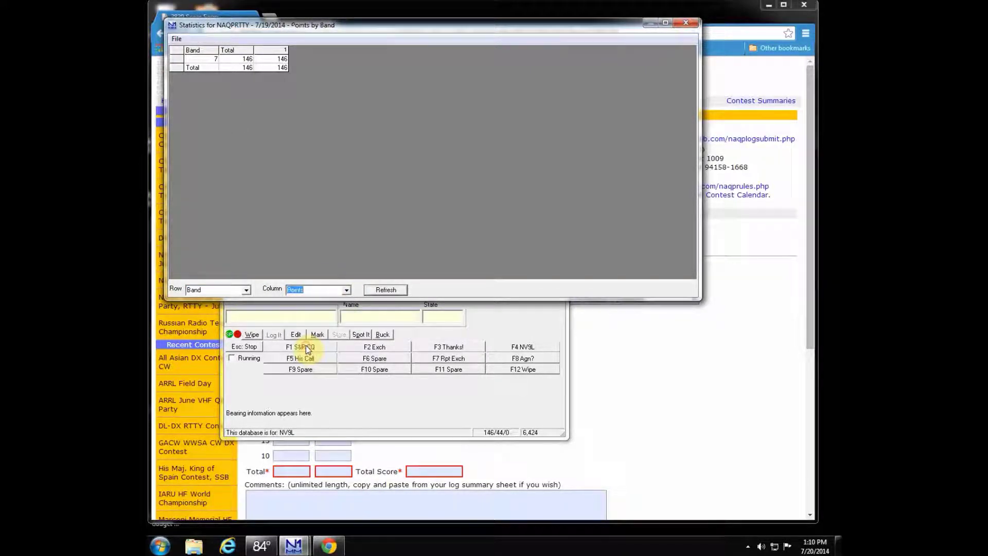
click(337, 289)
click(323, 307)
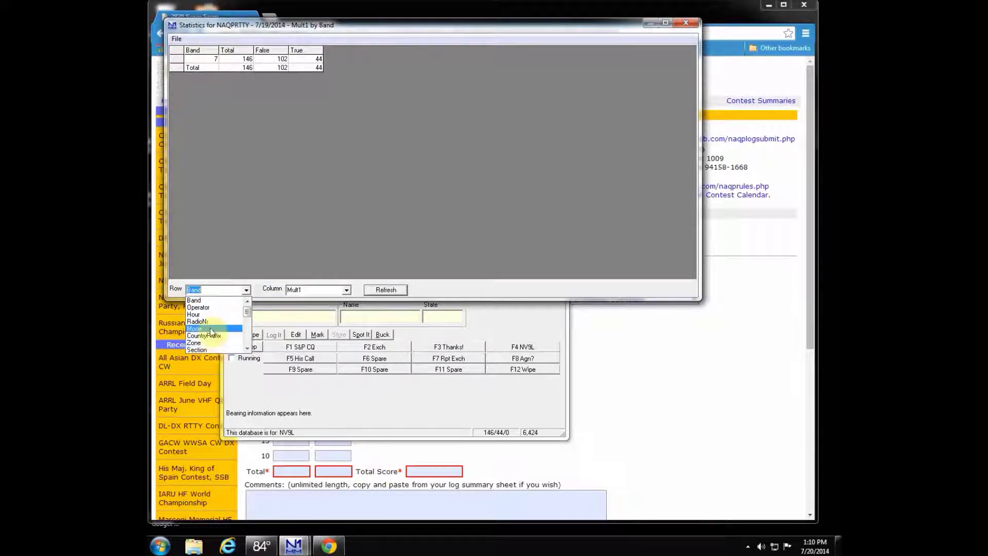
click(682, 23)
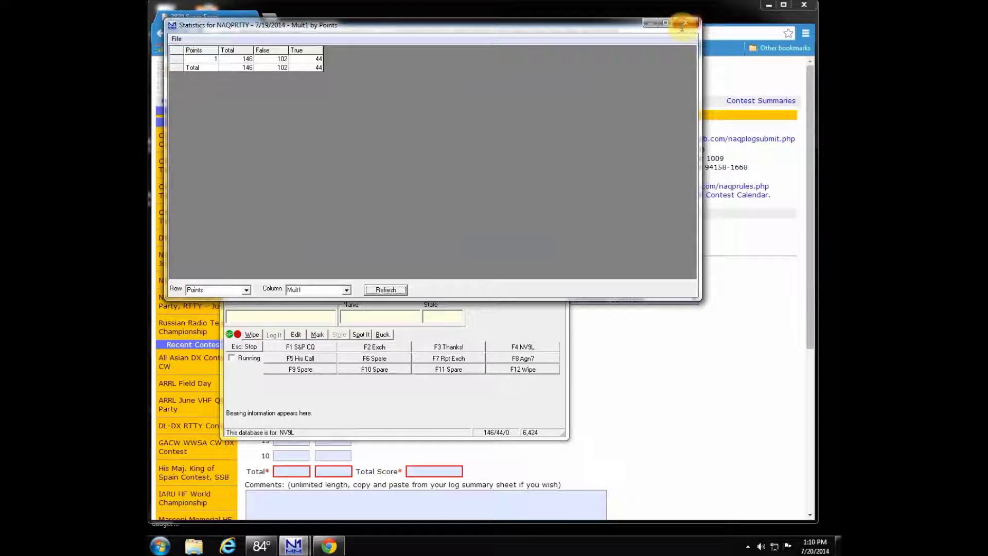
click(683, 23)
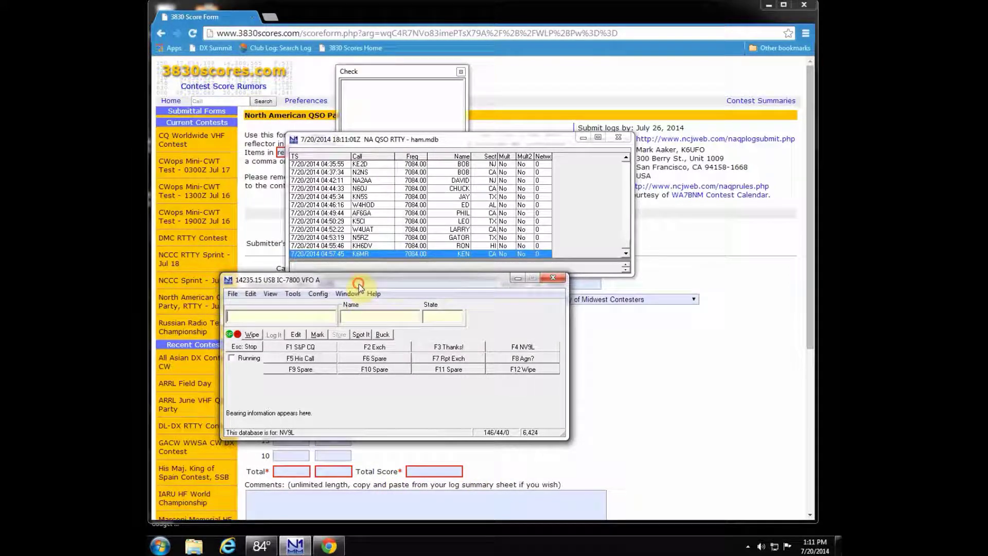
Step: Enter 146 QSOs and 44 mults for 40 m and the totals, plus a 6424 total score
drag(353, 281, 373, 152)
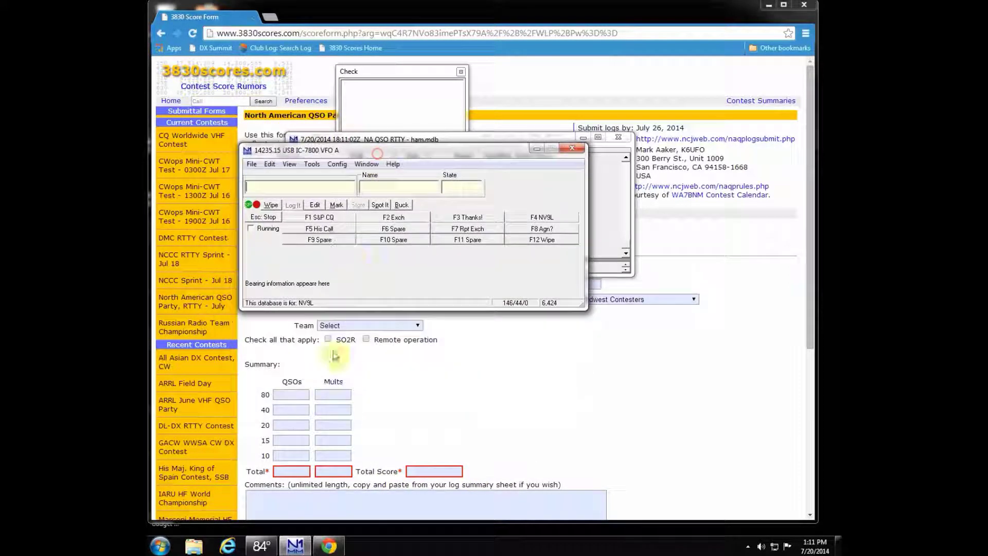
click(301, 410)
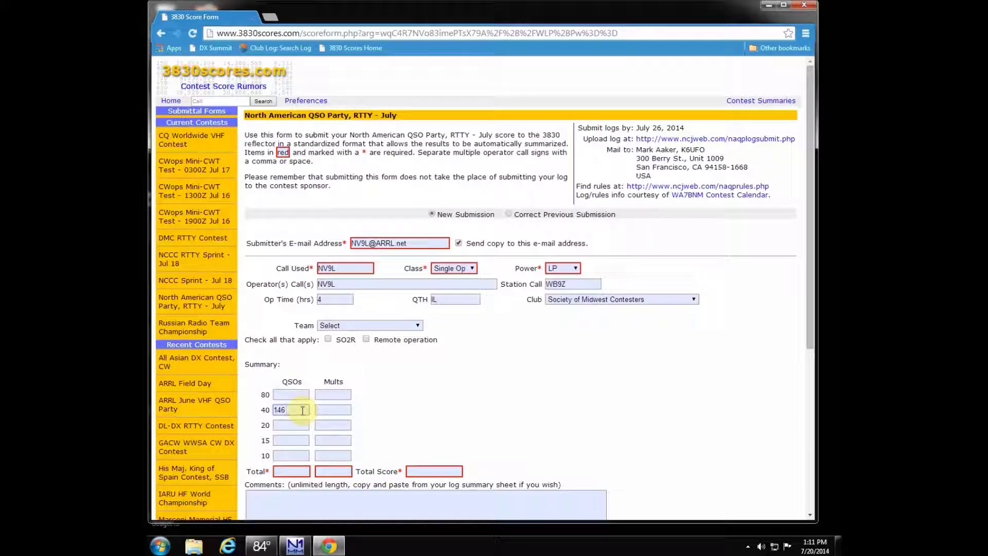
click(295, 546)
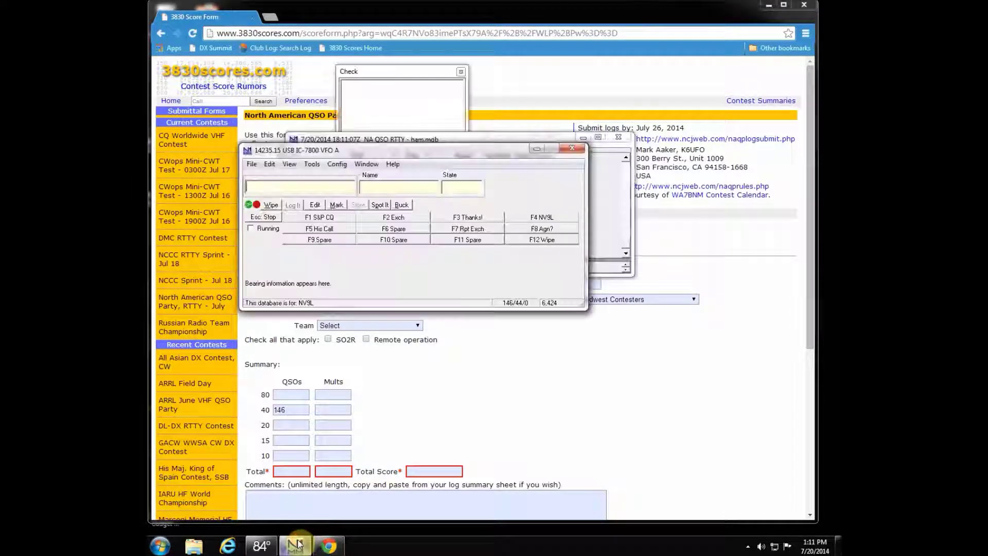
click(326, 412)
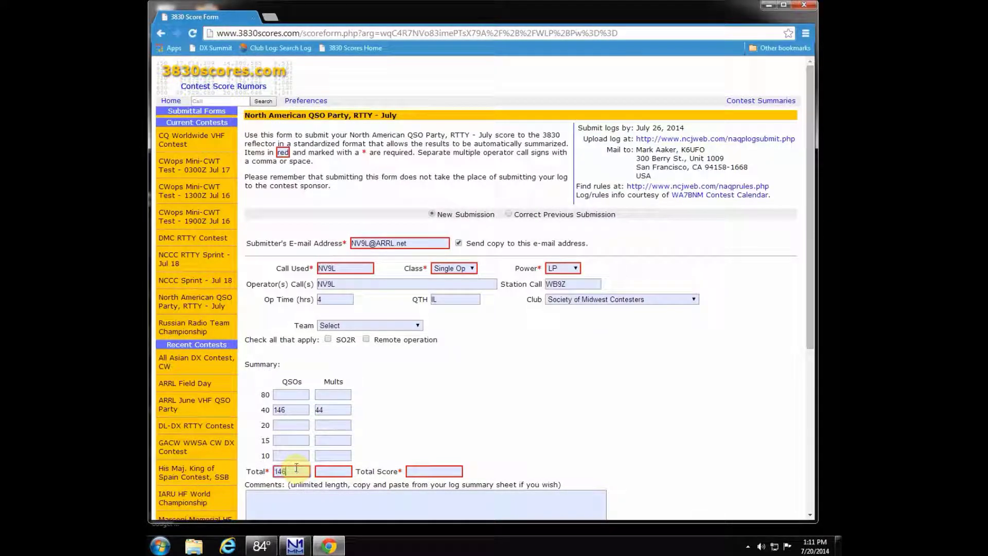
click(327, 472)
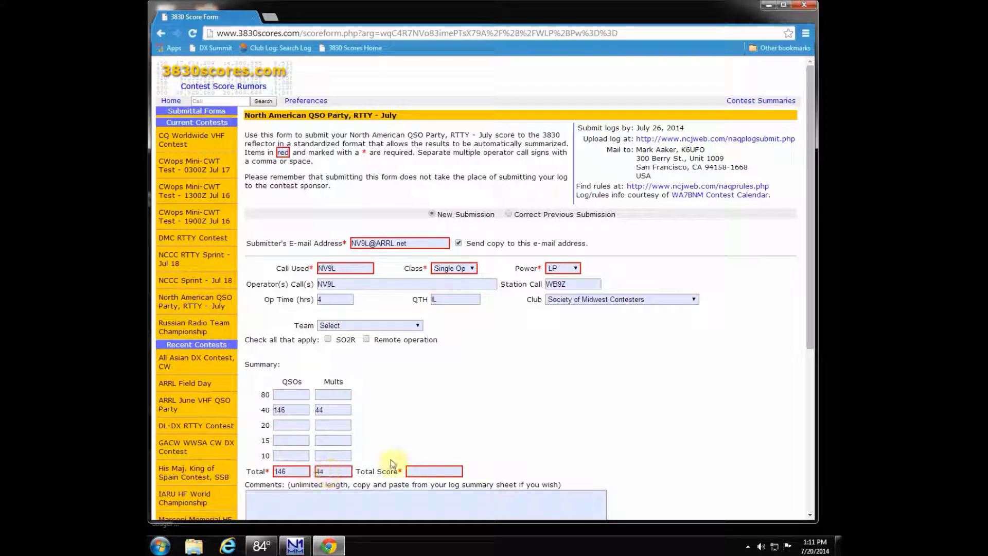
click(305, 548)
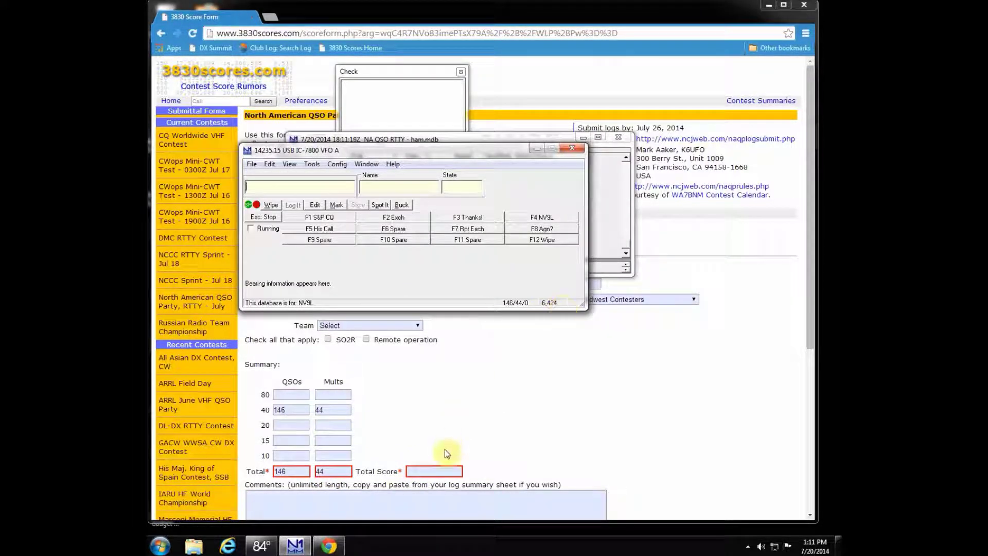
click(433, 470)
text(6)
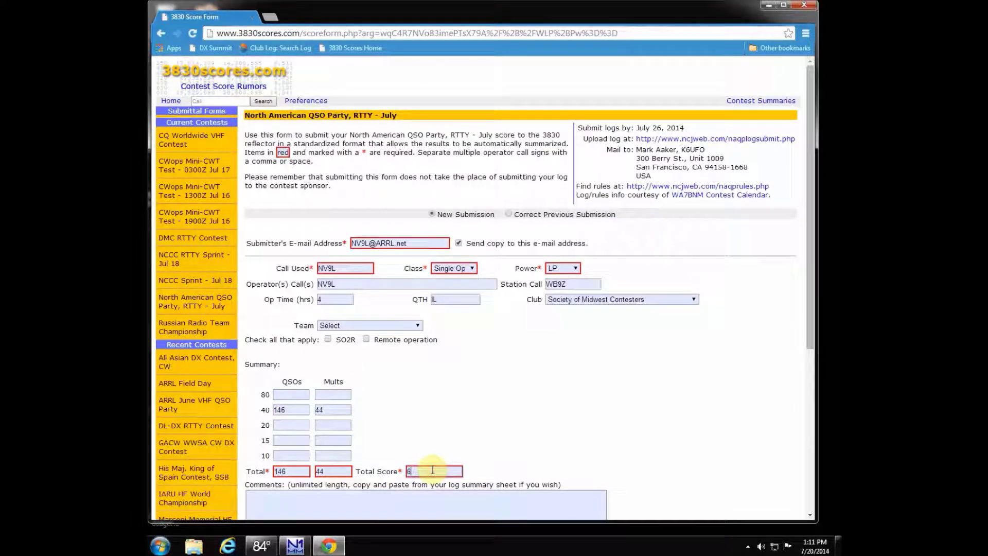
text(424)
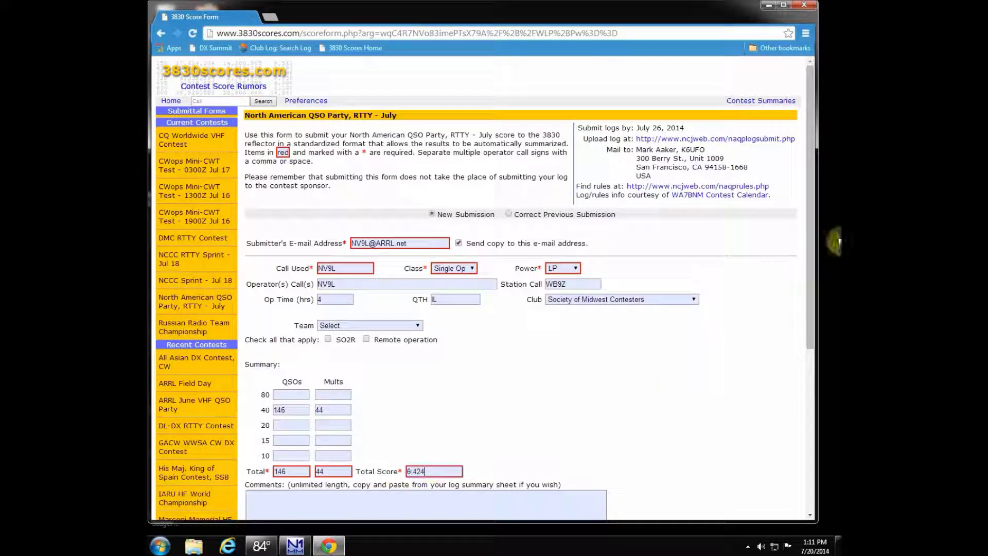
scroll(799, 308, down, 2)
scroll(799, 308, down, 3)
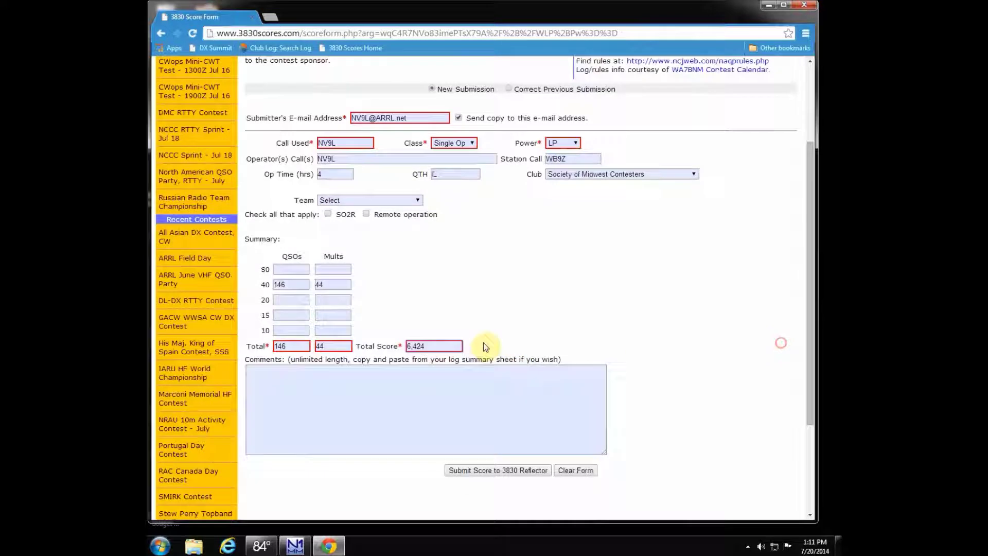
Step: Open the NAQP RTTY claimed-scores summary and locate the posted 146-QSO, 6,424-point SMC entry
click(426, 377)
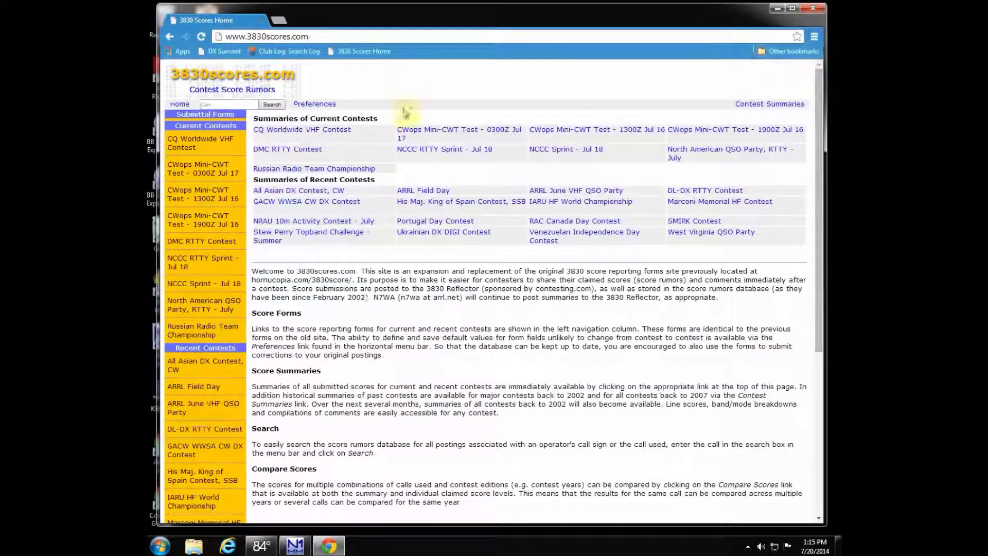
triple_click(693, 158)
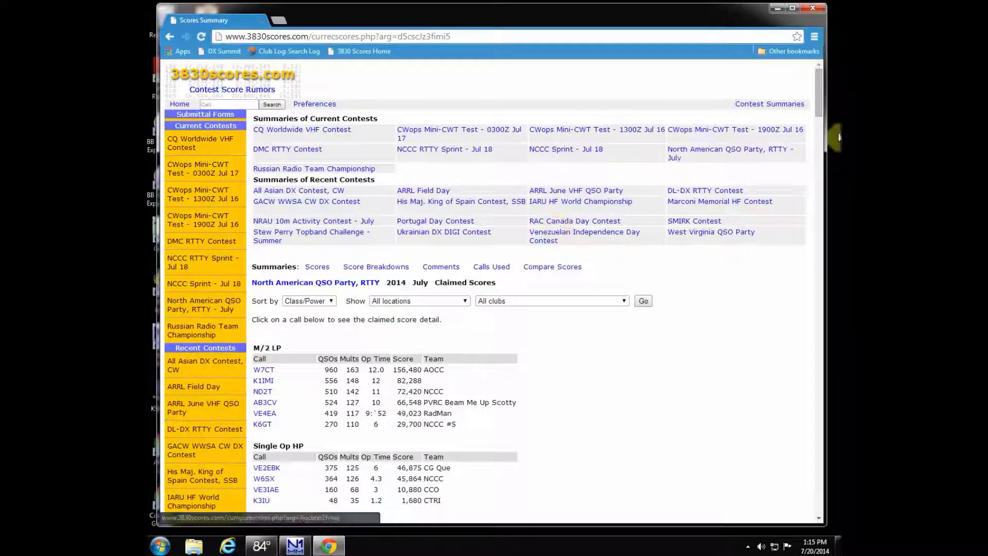
drag(820, 103, 723, 292)
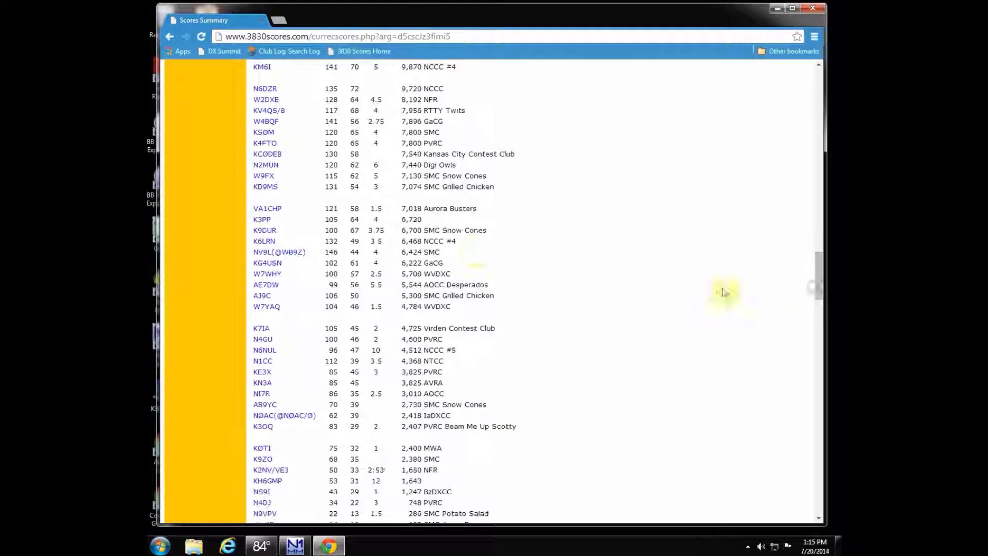
drag(309, 252, 254, 252)
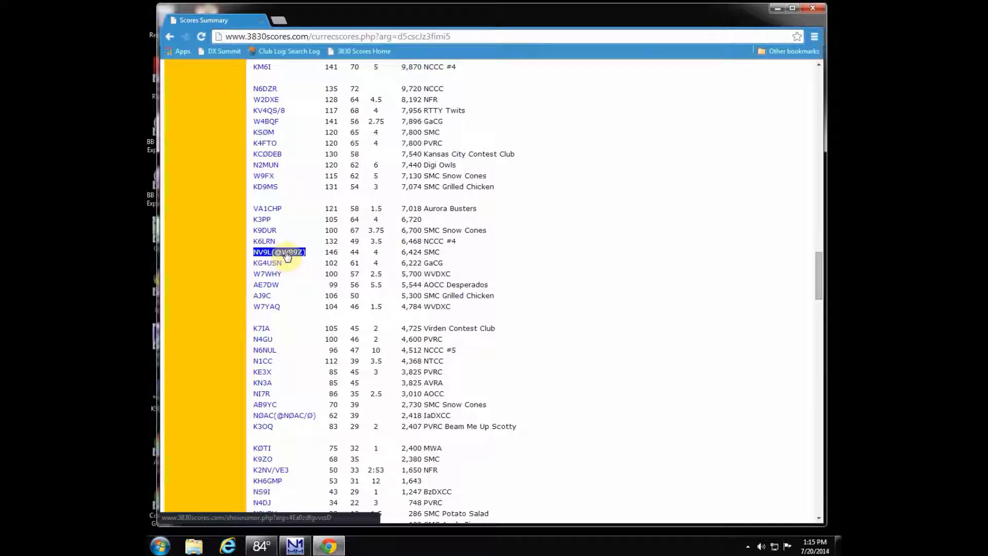
click(322, 255)
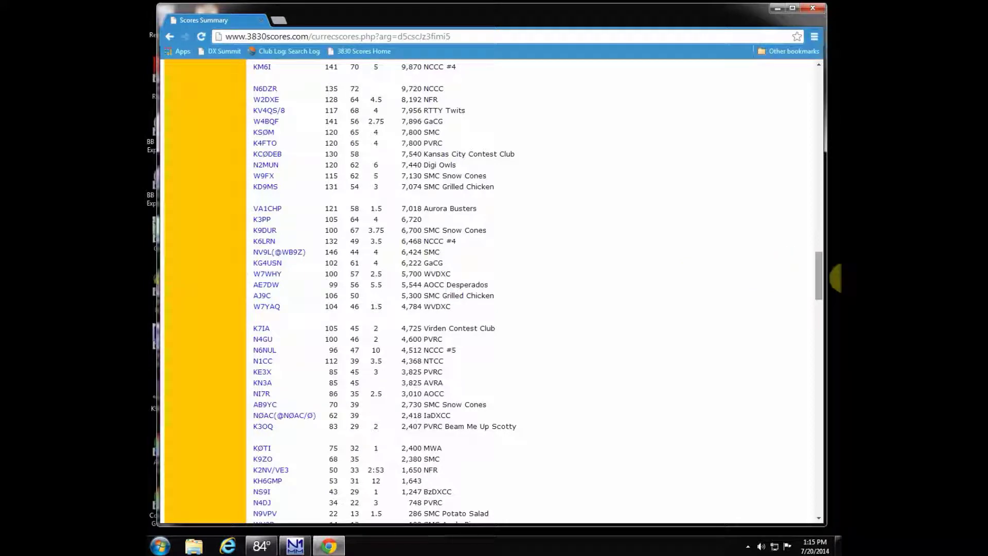
drag(818, 277, 833, 88)
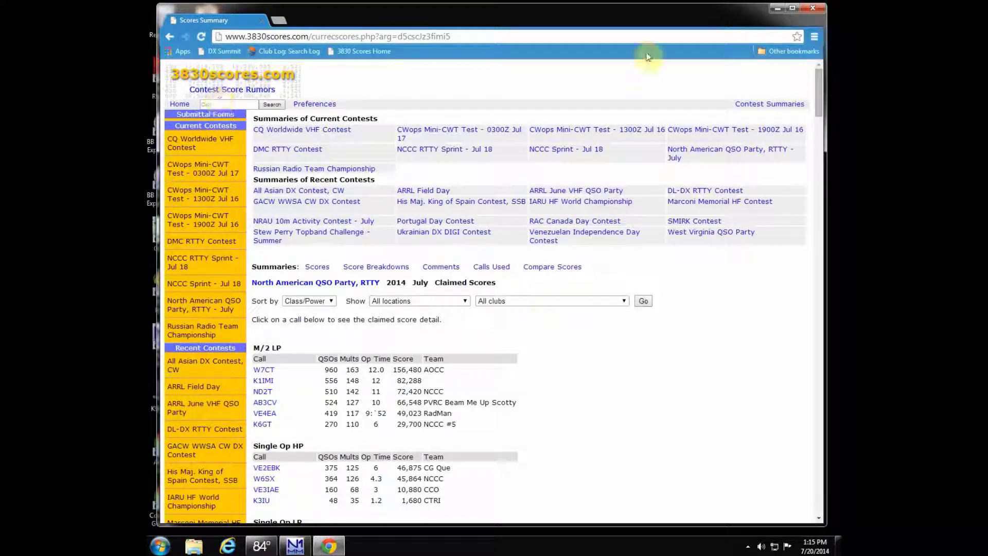
drag(825, 93, 821, 115)
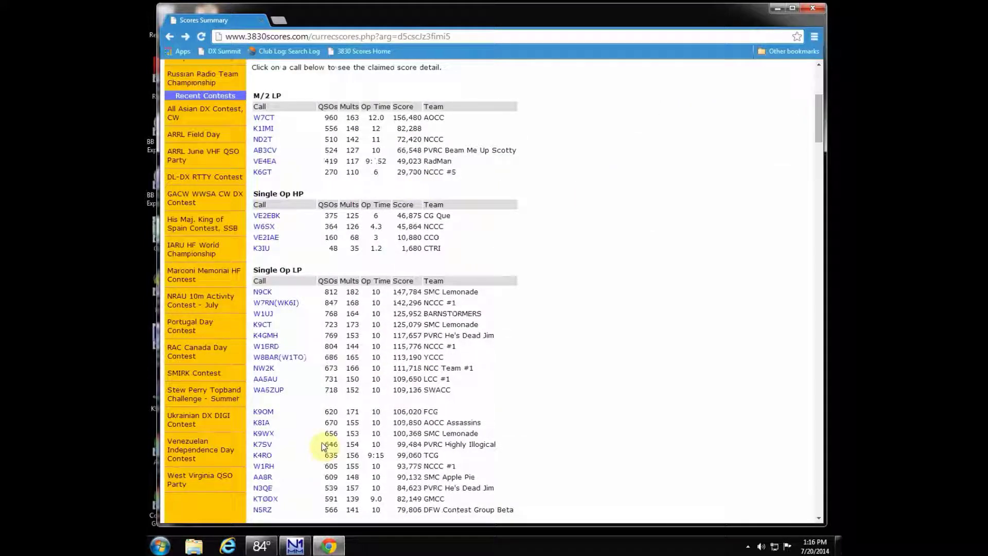
Step: Read a fellow SMC Single Op LP station's 723-QSO, 125,079-point claimed score and comments, then go Home
click(262, 325)
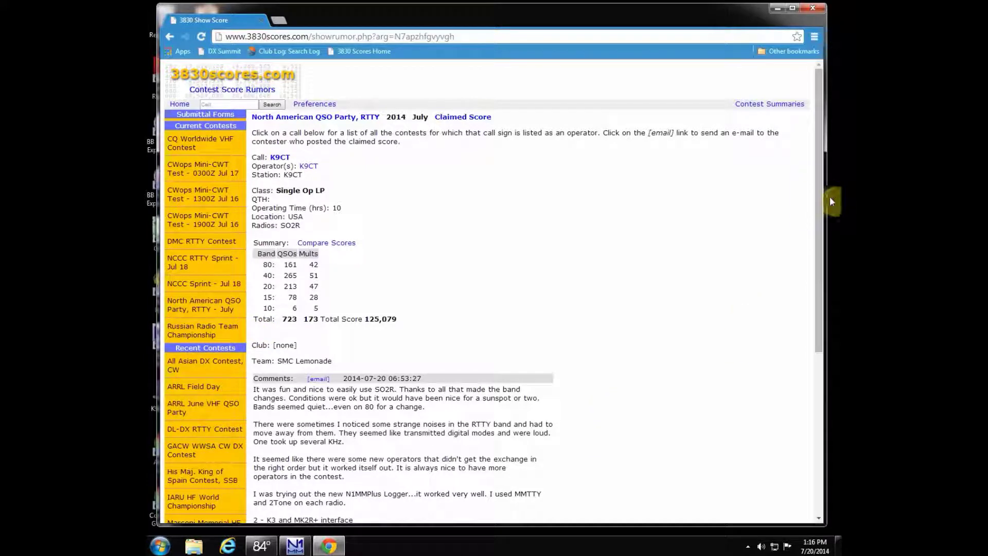
drag(822, 222, 812, 280)
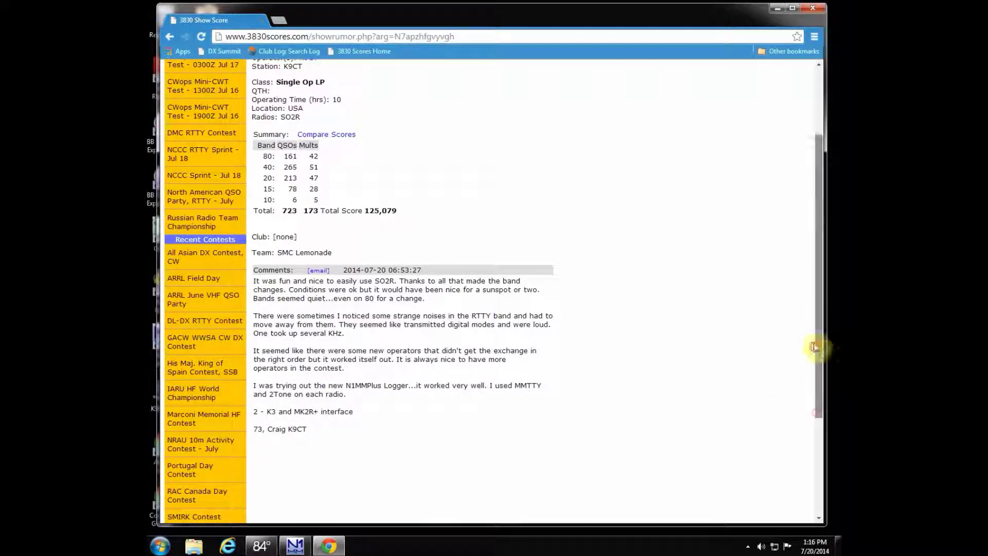
drag(815, 347, 817, 280)
click(227, 103)
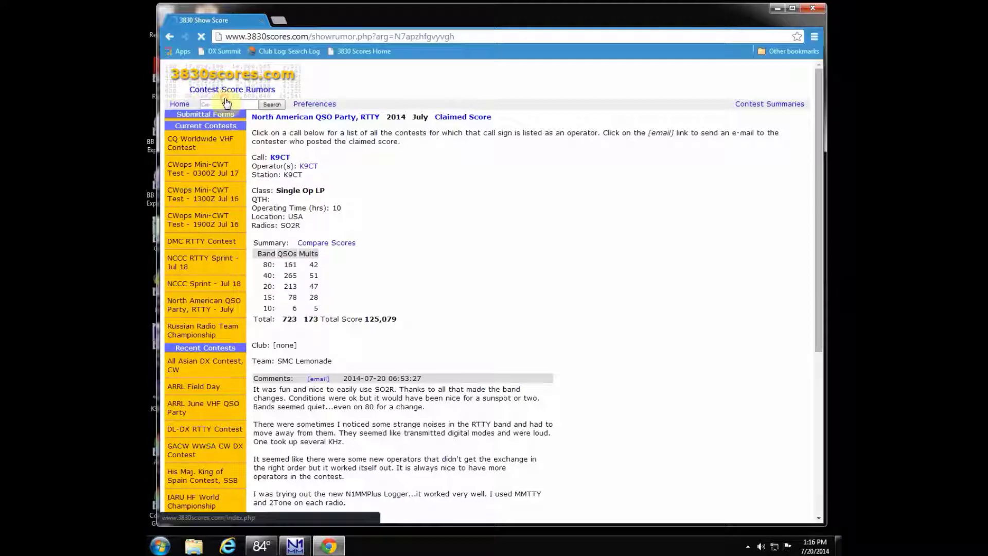
Step: Search posted scores for the operator's callsign and scroll its 2011–2014 contest entries
text(nv9l)
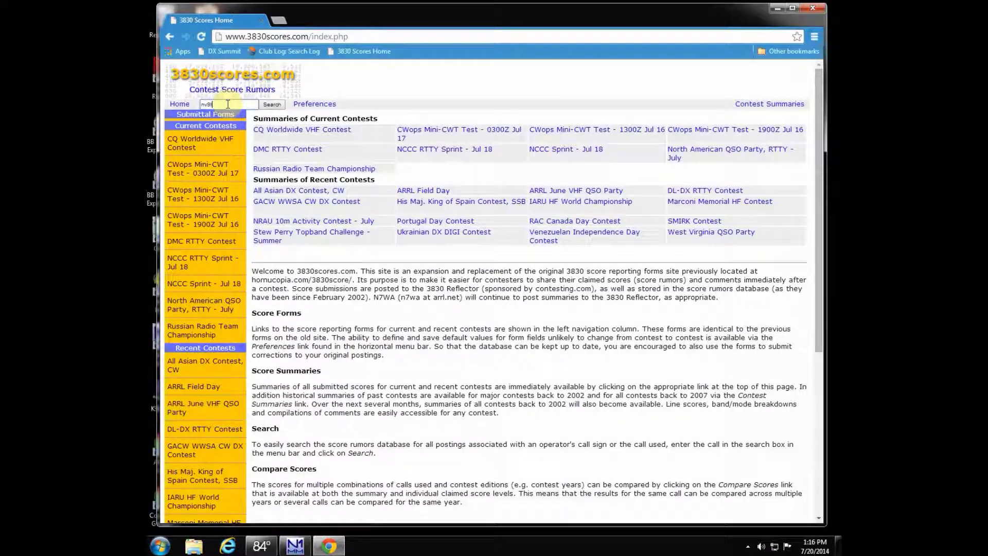
key(Return)
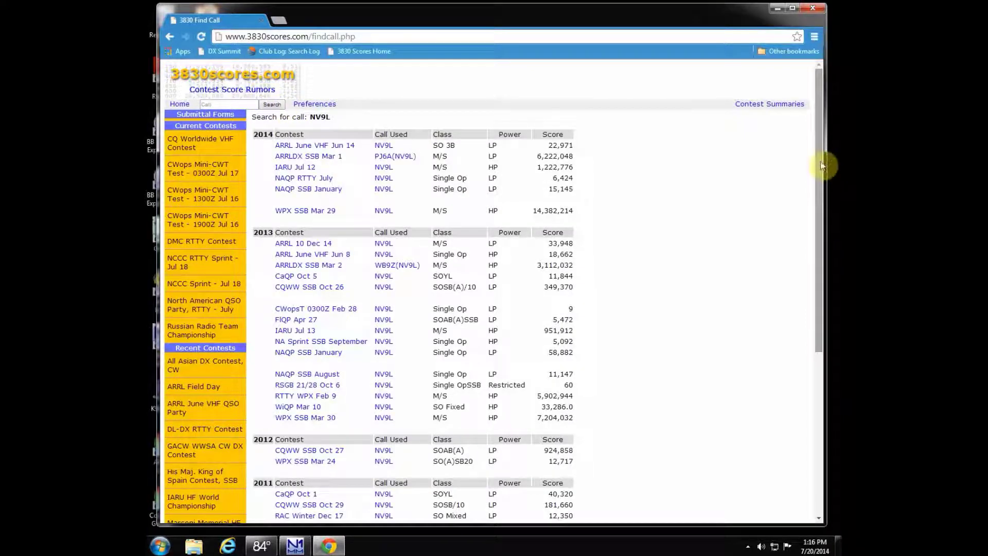
drag(822, 166, 822, 189)
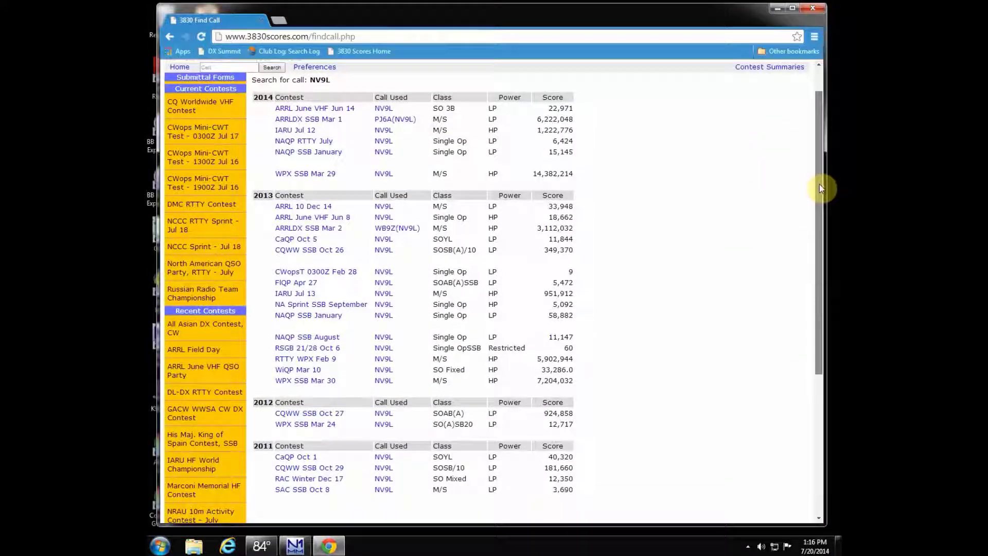